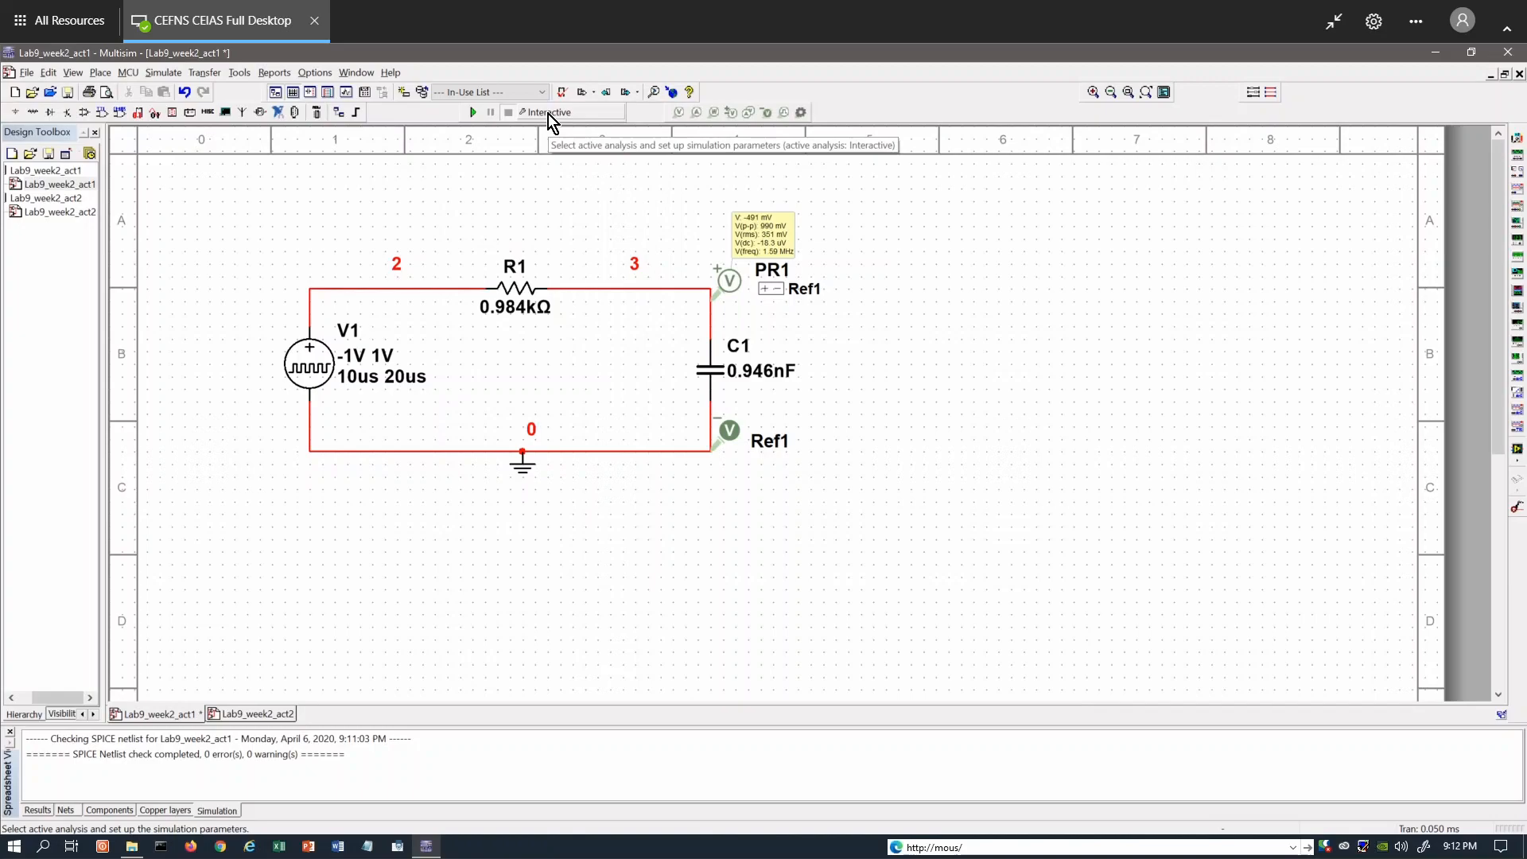
Run a Transient analysis of the RC circuit with end time 5e-05 s and V(PR1) and V(2) as output variables.
{"action": "left_click", "coordinate": [547, 112]}
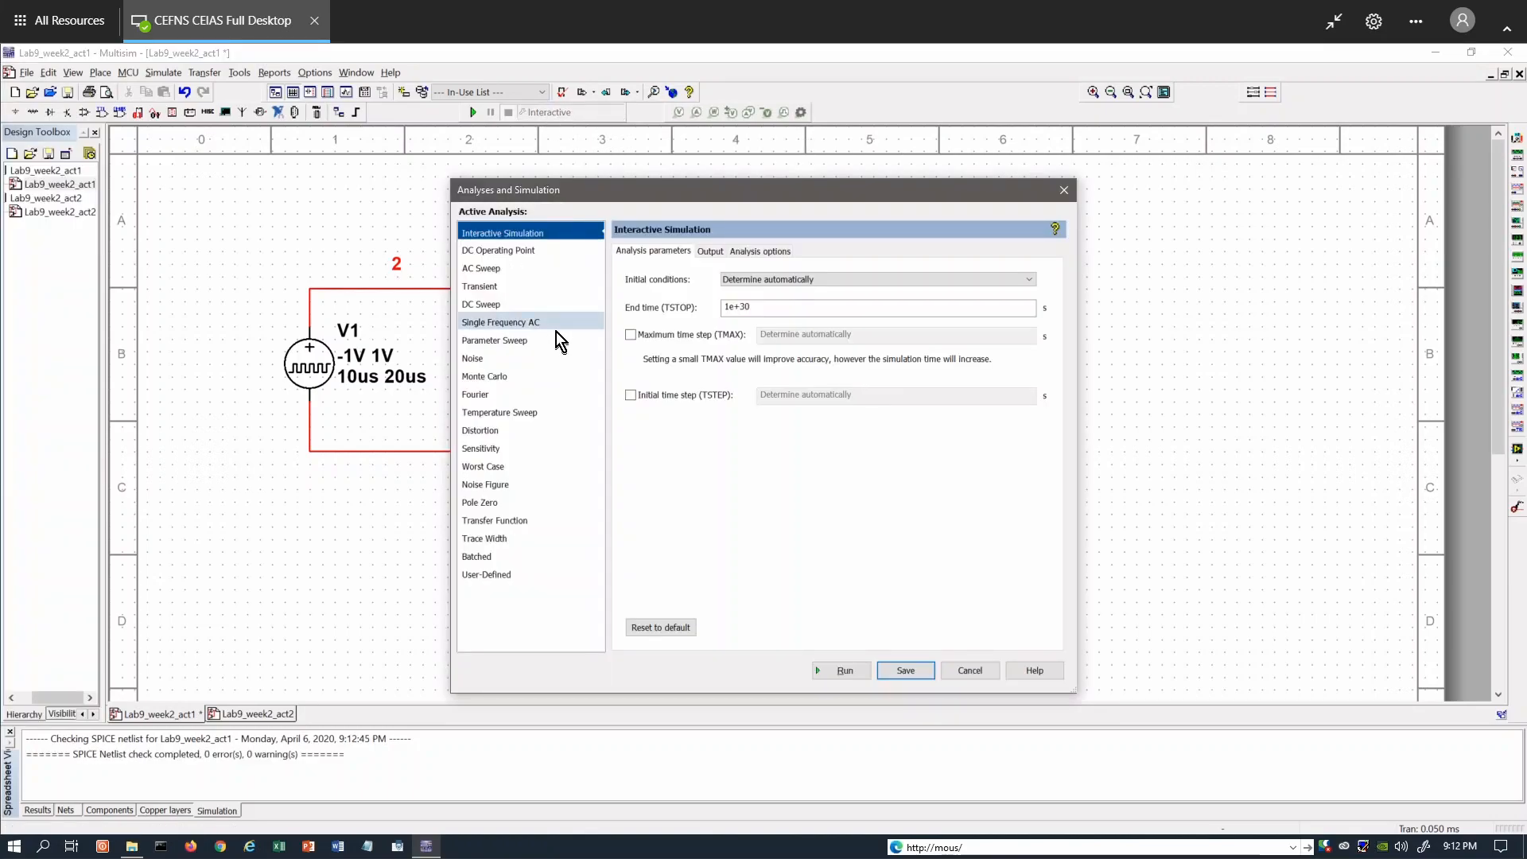
{"action": "left_click_drag", "start_coordinate": [648, 208], "coordinate": [1022, 209]}
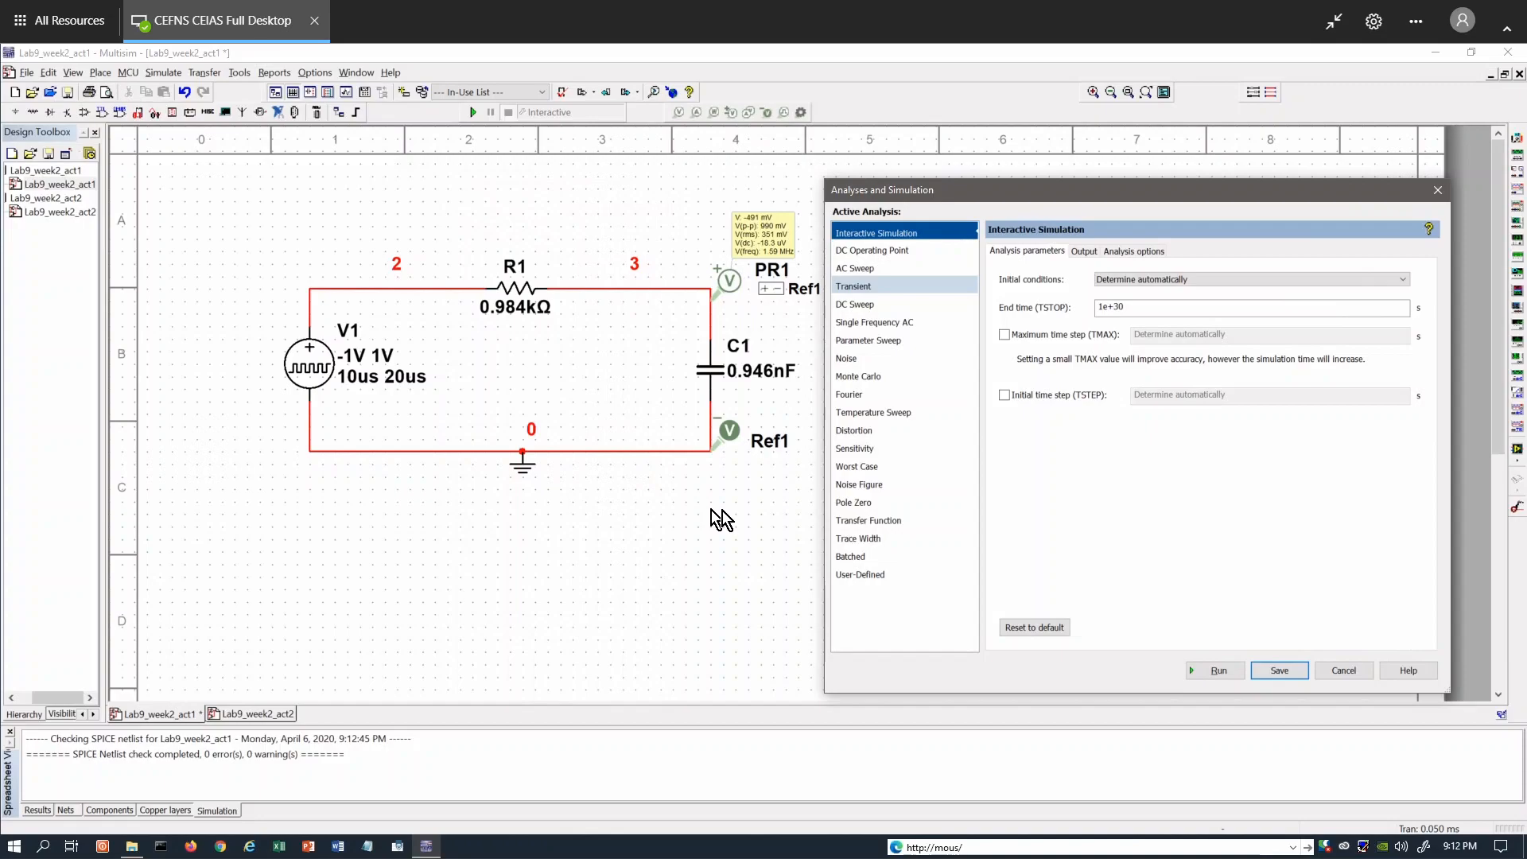
{"action": "left_click", "coordinate": [854, 288]}
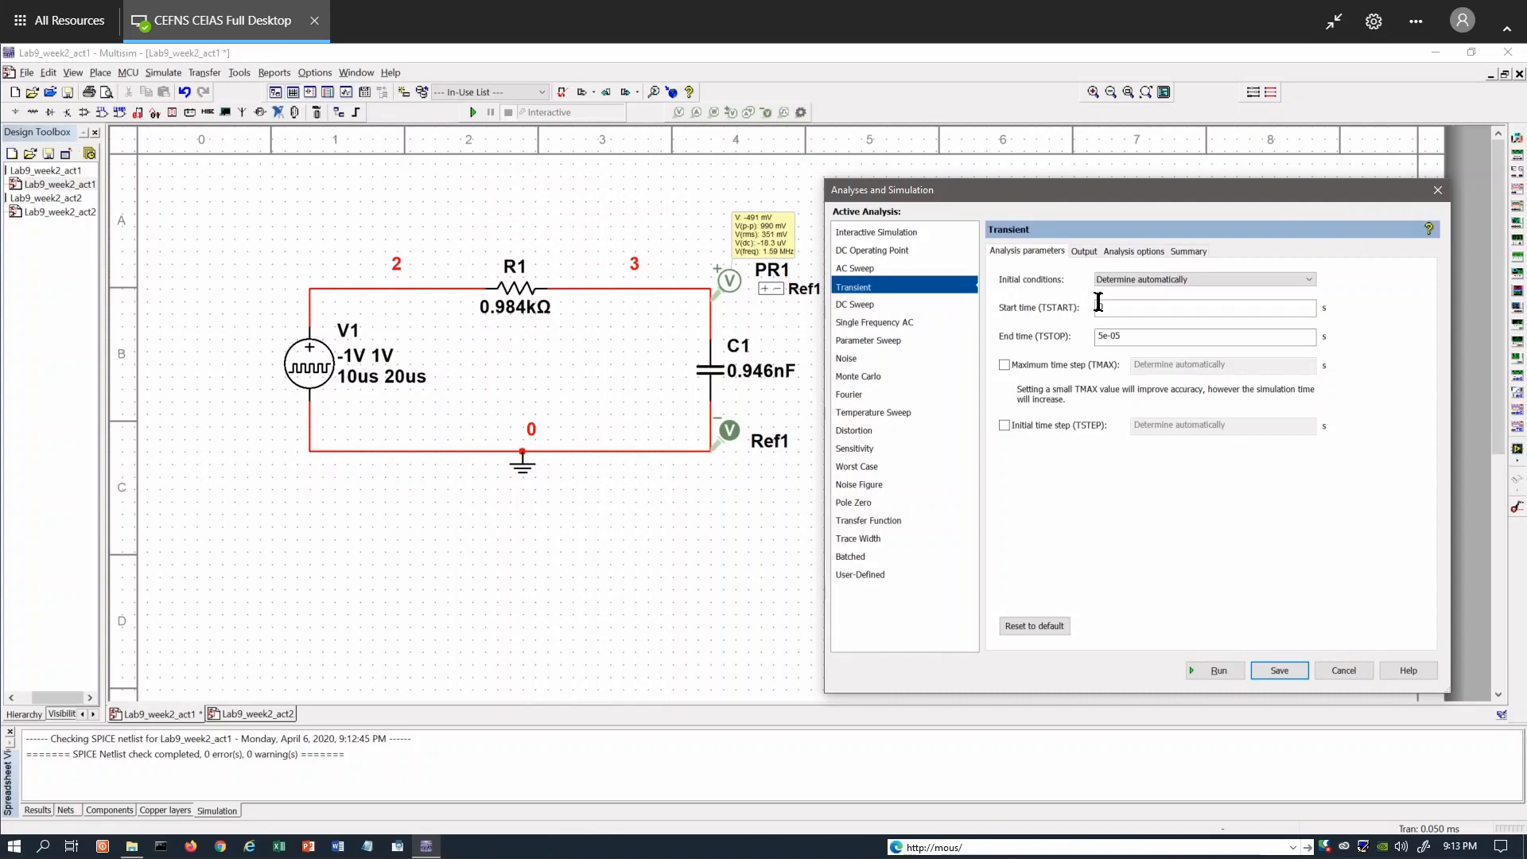
{"action": "left_click", "coordinate": [1127, 335]}
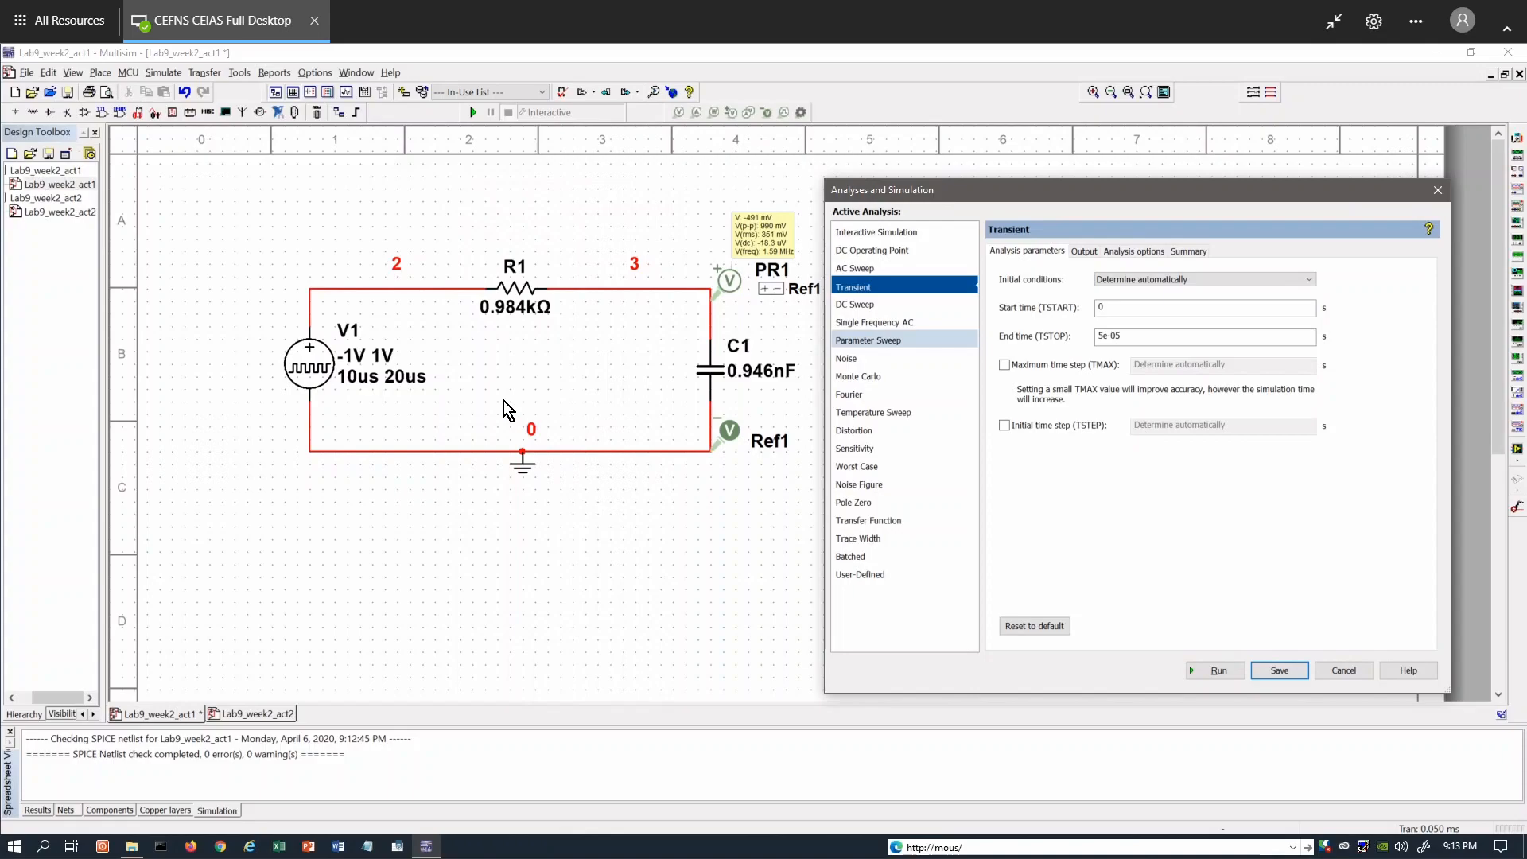
{"action": "left_click", "coordinate": [1085, 252]}
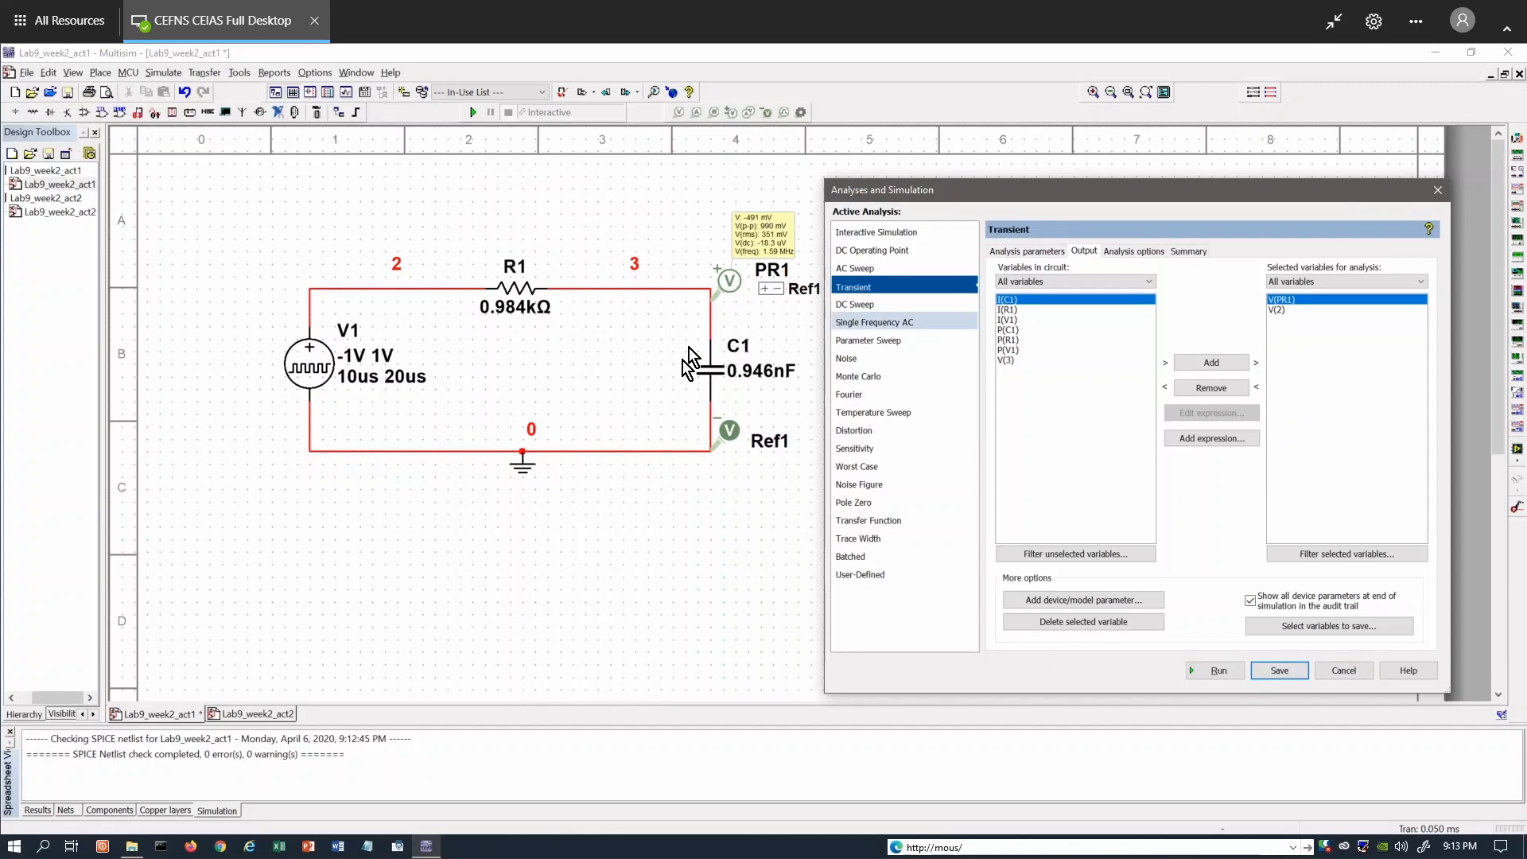
{"action": "left_click", "coordinate": [1277, 310]}
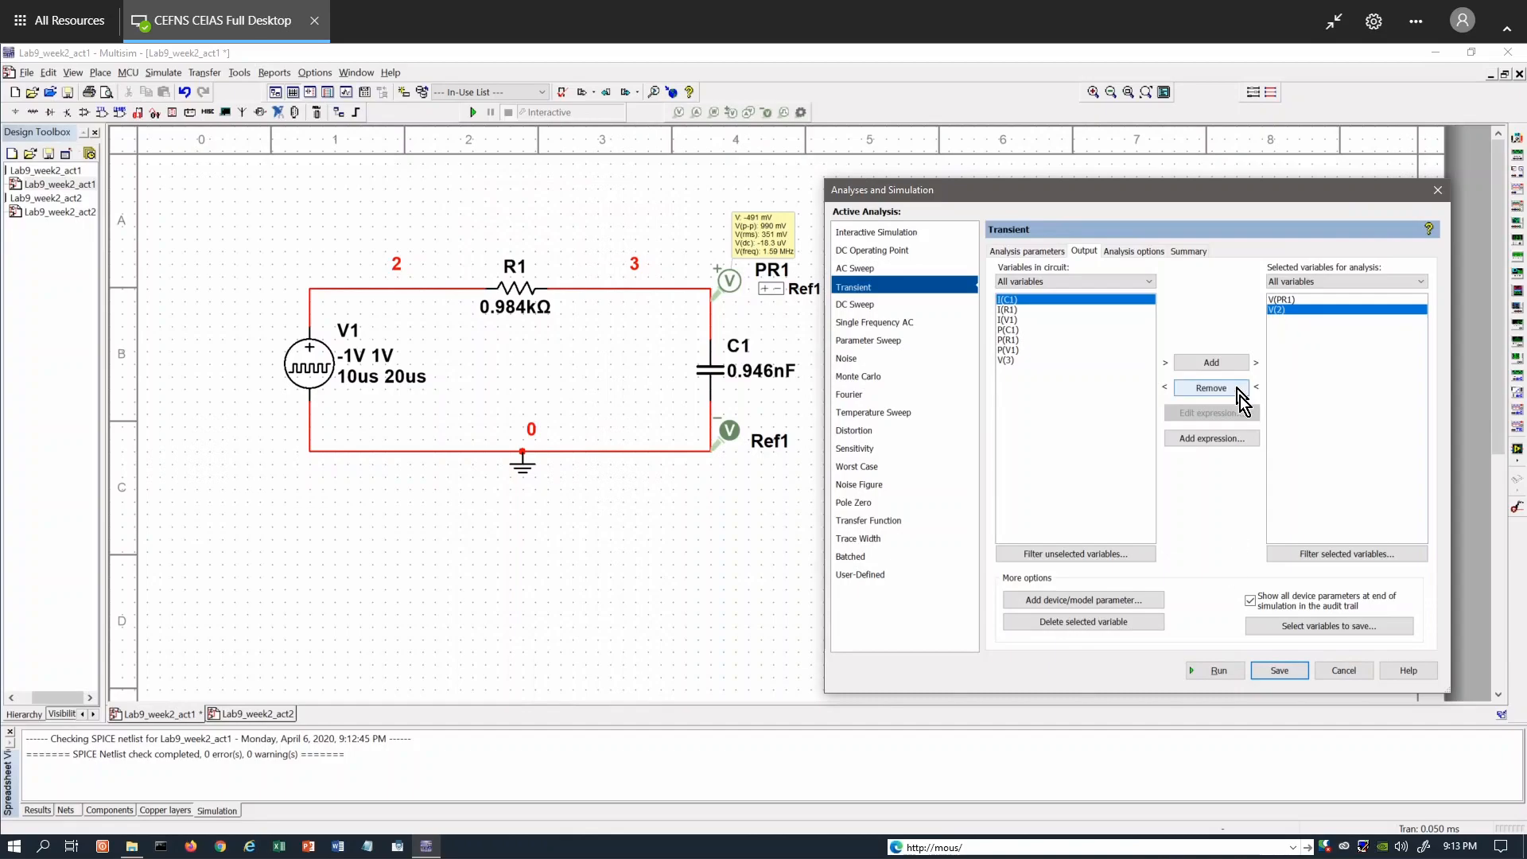
{"action": "left_click", "coordinate": [1208, 672]}
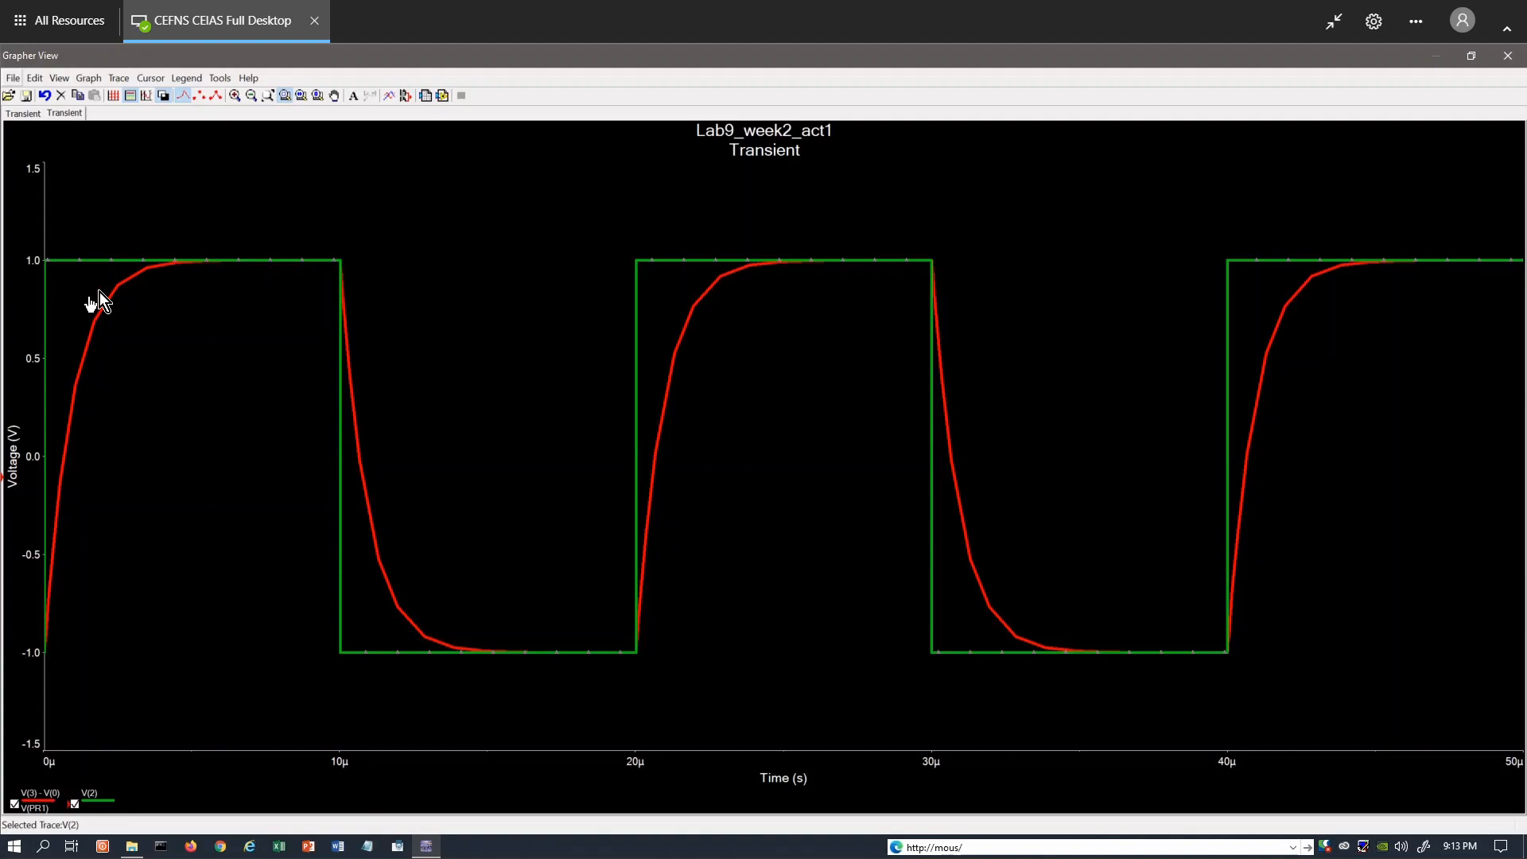
Show the measurement cursors on the transient graph and place cursor 2 at about 7.9 µs.
{"action": "left_click", "coordinate": [308, 263]}
{"action": "left_click", "coordinate": [343, 279]}
{"action": "left_click", "coordinate": [149, 80]}
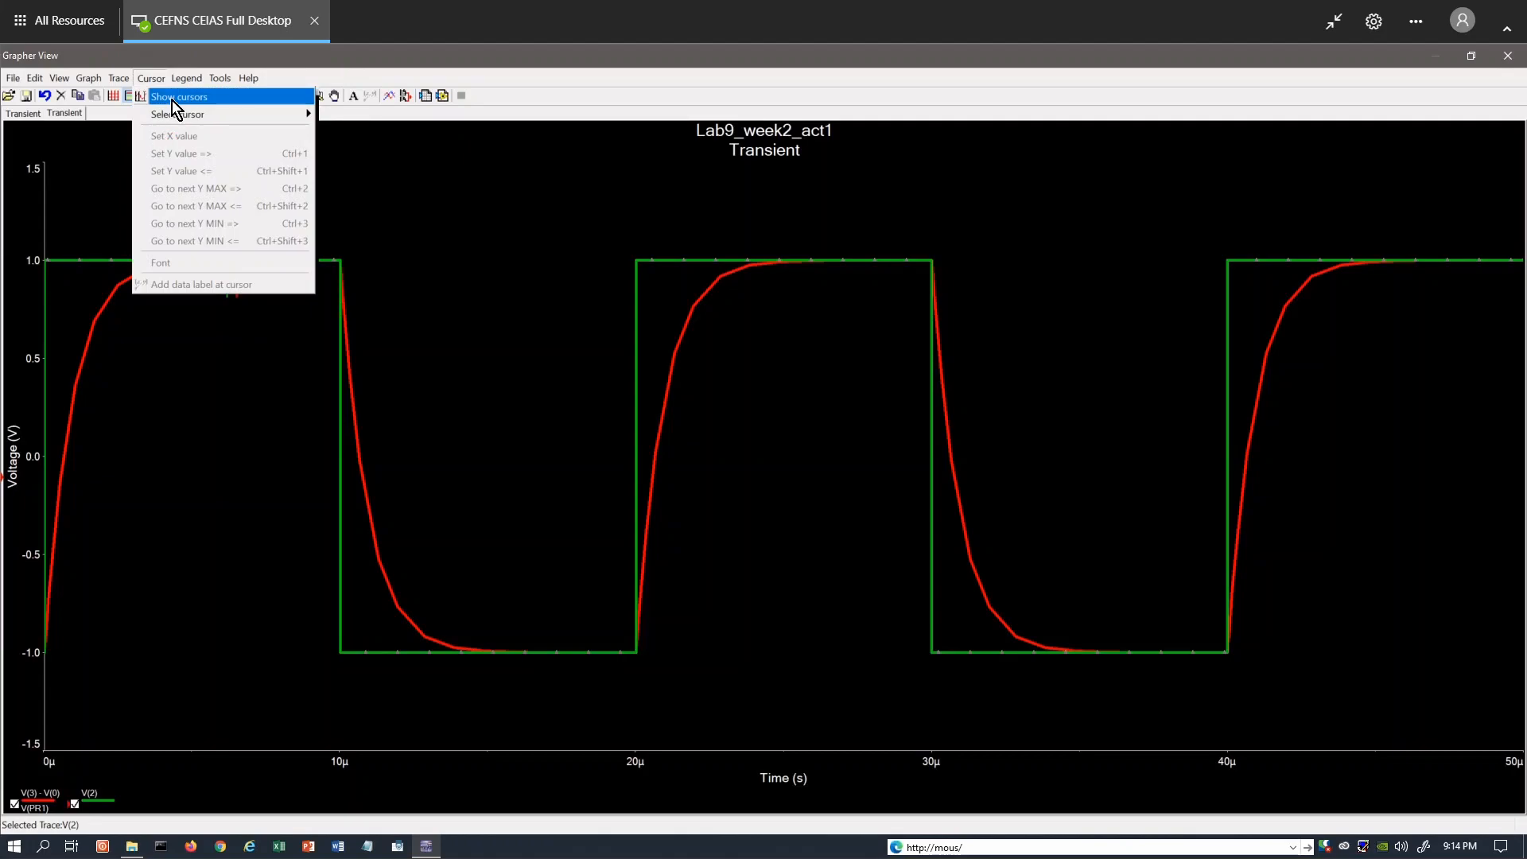
{"action": "left_click", "coordinate": [172, 100]}
{"action": "left_click", "coordinate": [274, 188]}
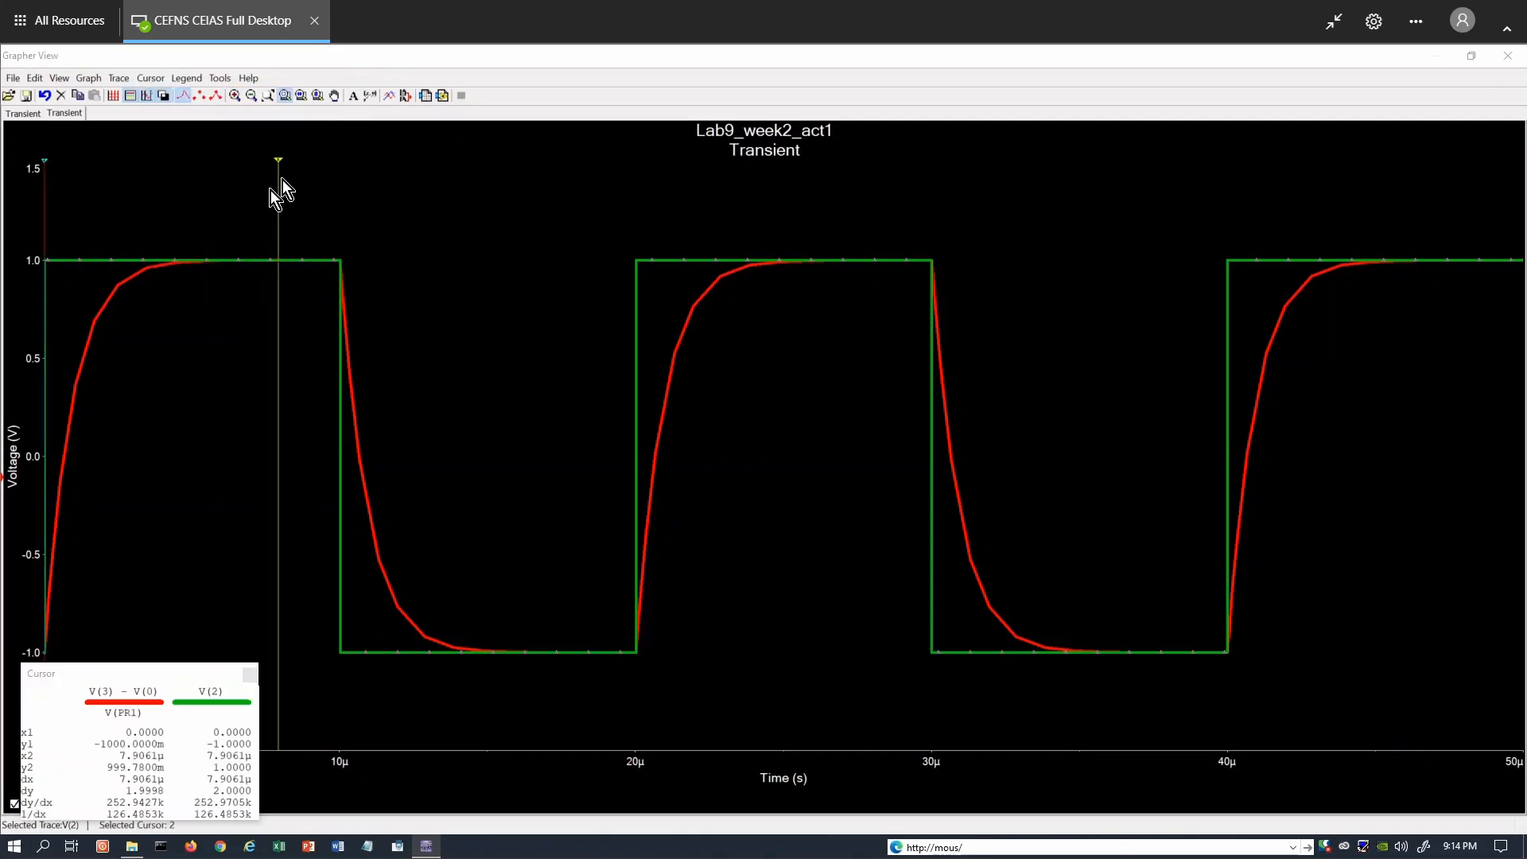
Place cursor 1 at about 9.97 µs, on the first falling edge of the square wave.
{"action": "left_click_drag", "start_coordinate": [44, 161], "coordinate": [143, 172]}
{"action": "left_click_drag", "start_coordinate": [142, 171], "coordinate": [190, 175]}
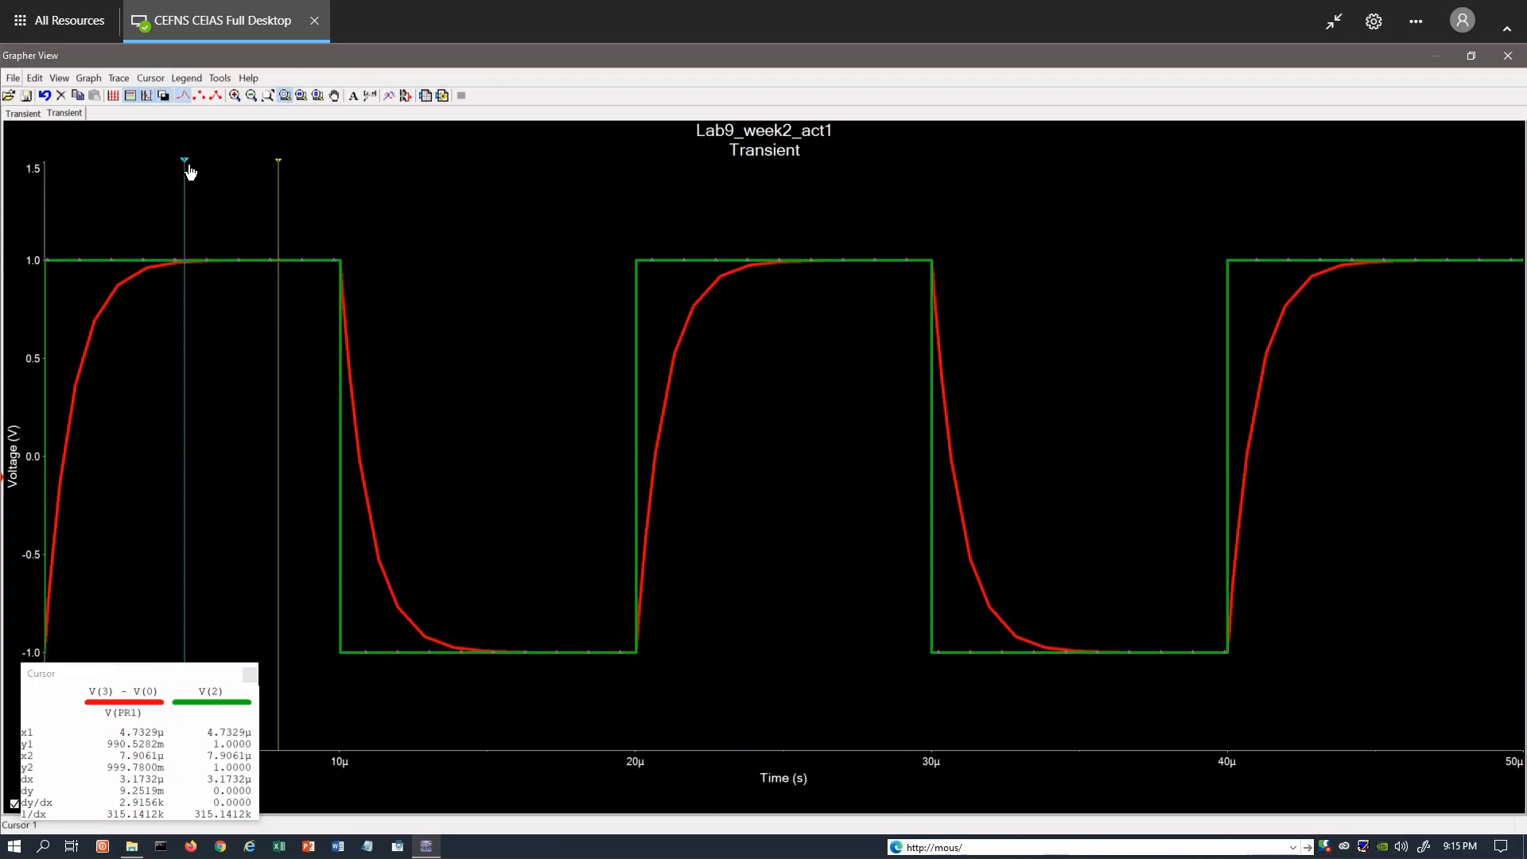
{"action": "left_click_drag", "start_coordinate": [189, 170], "coordinate": [340, 210]}
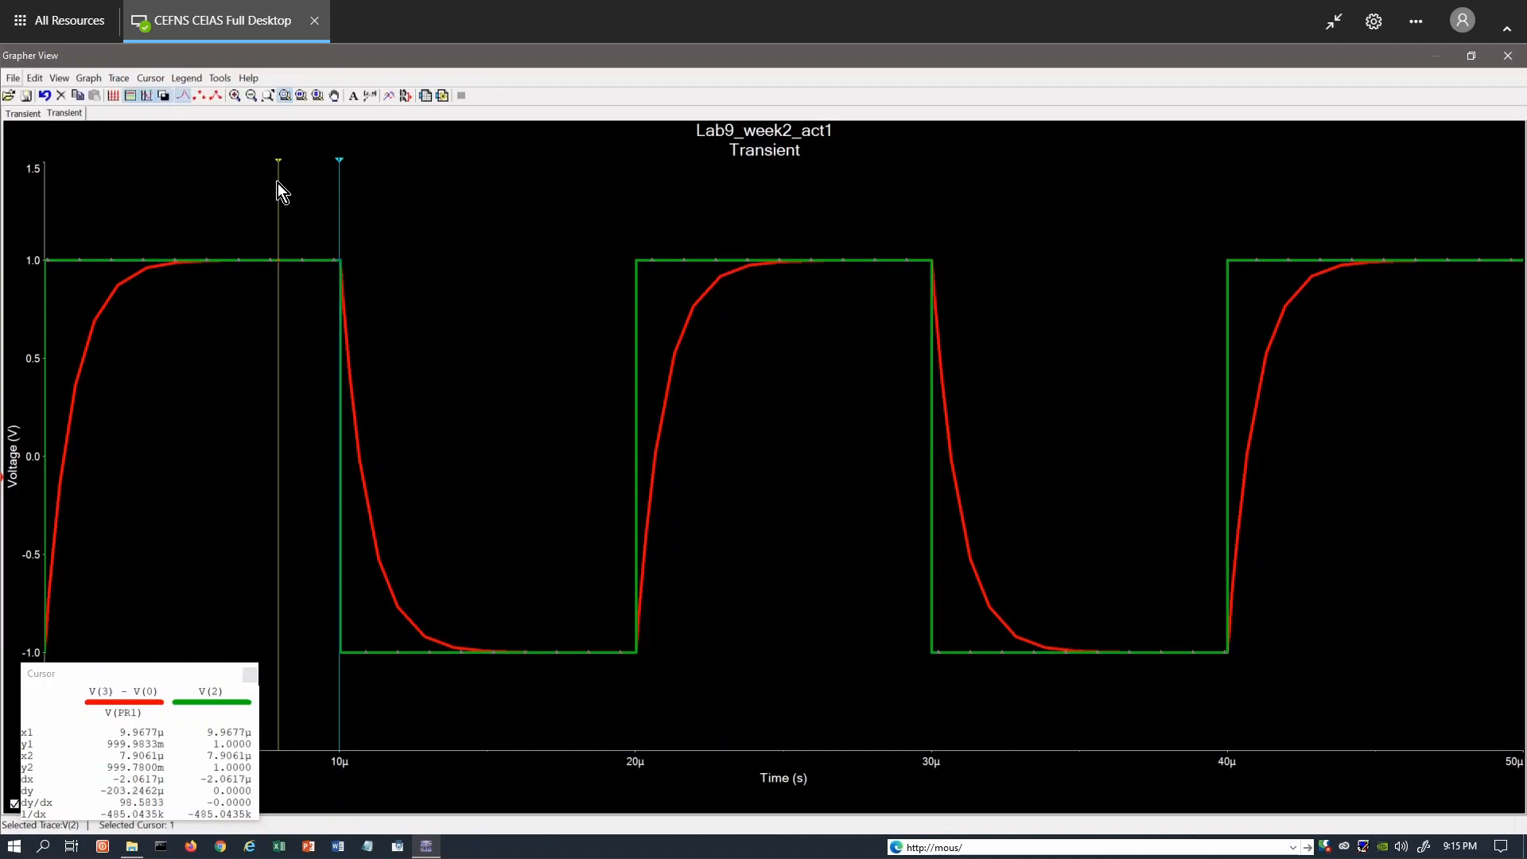
Place cursor 2 at about 15.6 µs, where the discharge curve levels off, and move the cursor readout clear of the legend.
{"action": "left_click_drag", "start_coordinate": [278, 182], "coordinate": [510, 374]}
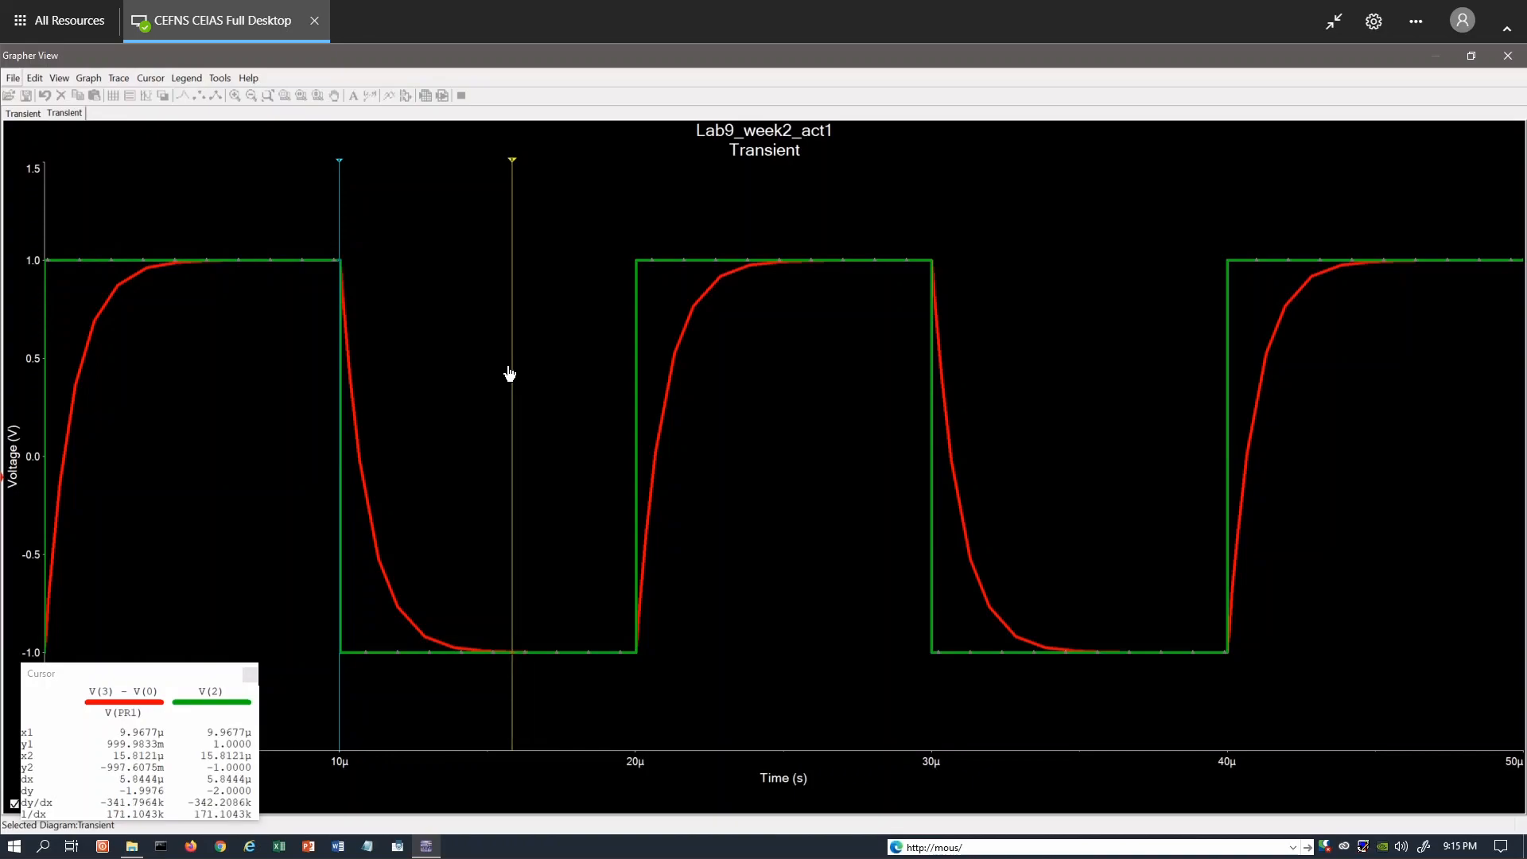
{"action": "left_click_drag", "start_coordinate": [510, 373], "coordinate": [503, 377]}
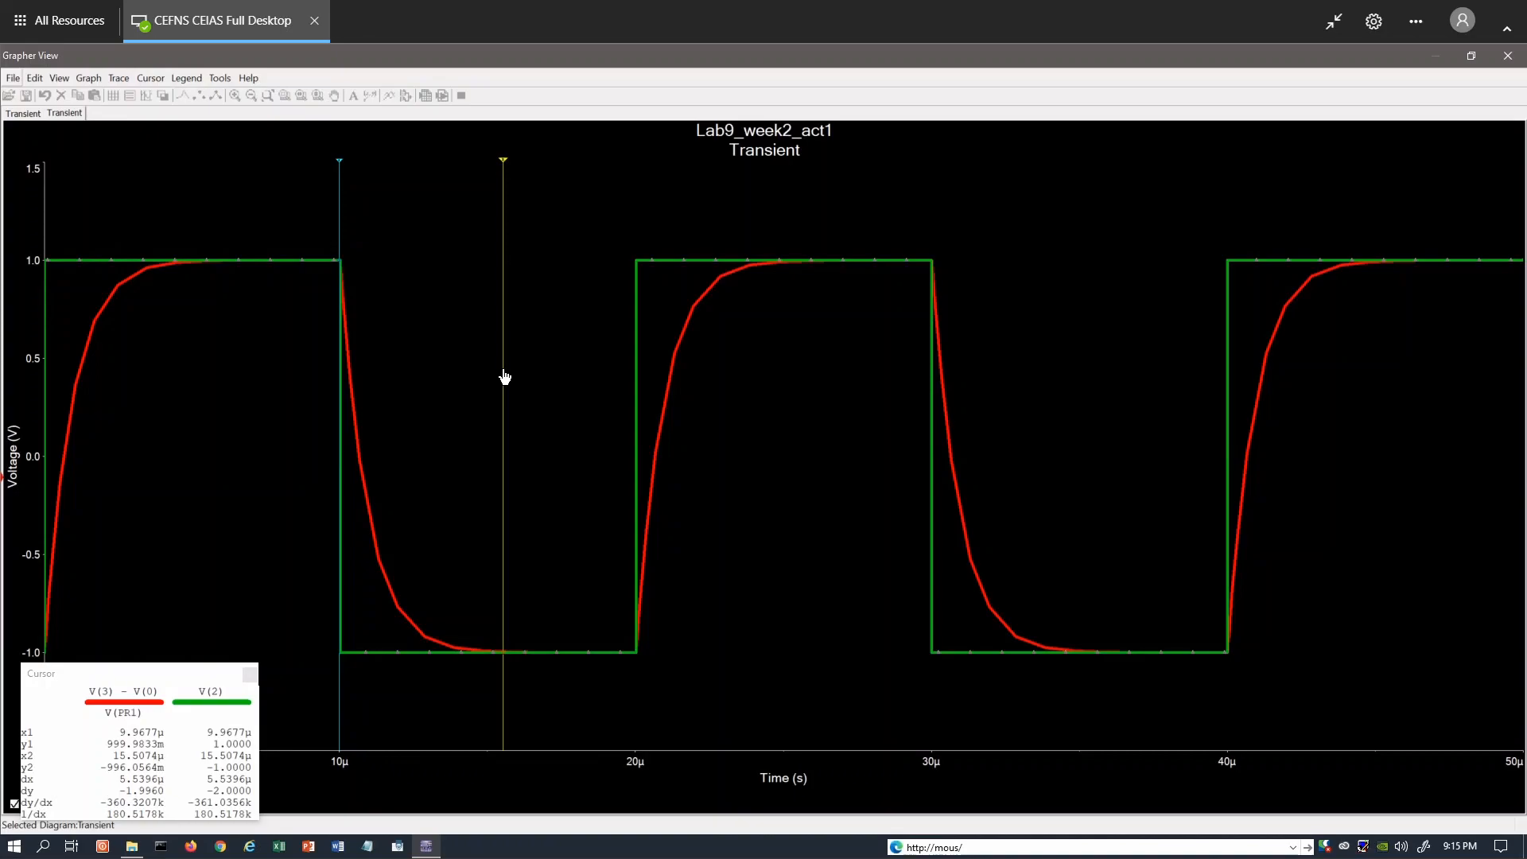
{"action": "left_click_drag", "start_coordinate": [504, 377], "coordinate": [506, 378]}
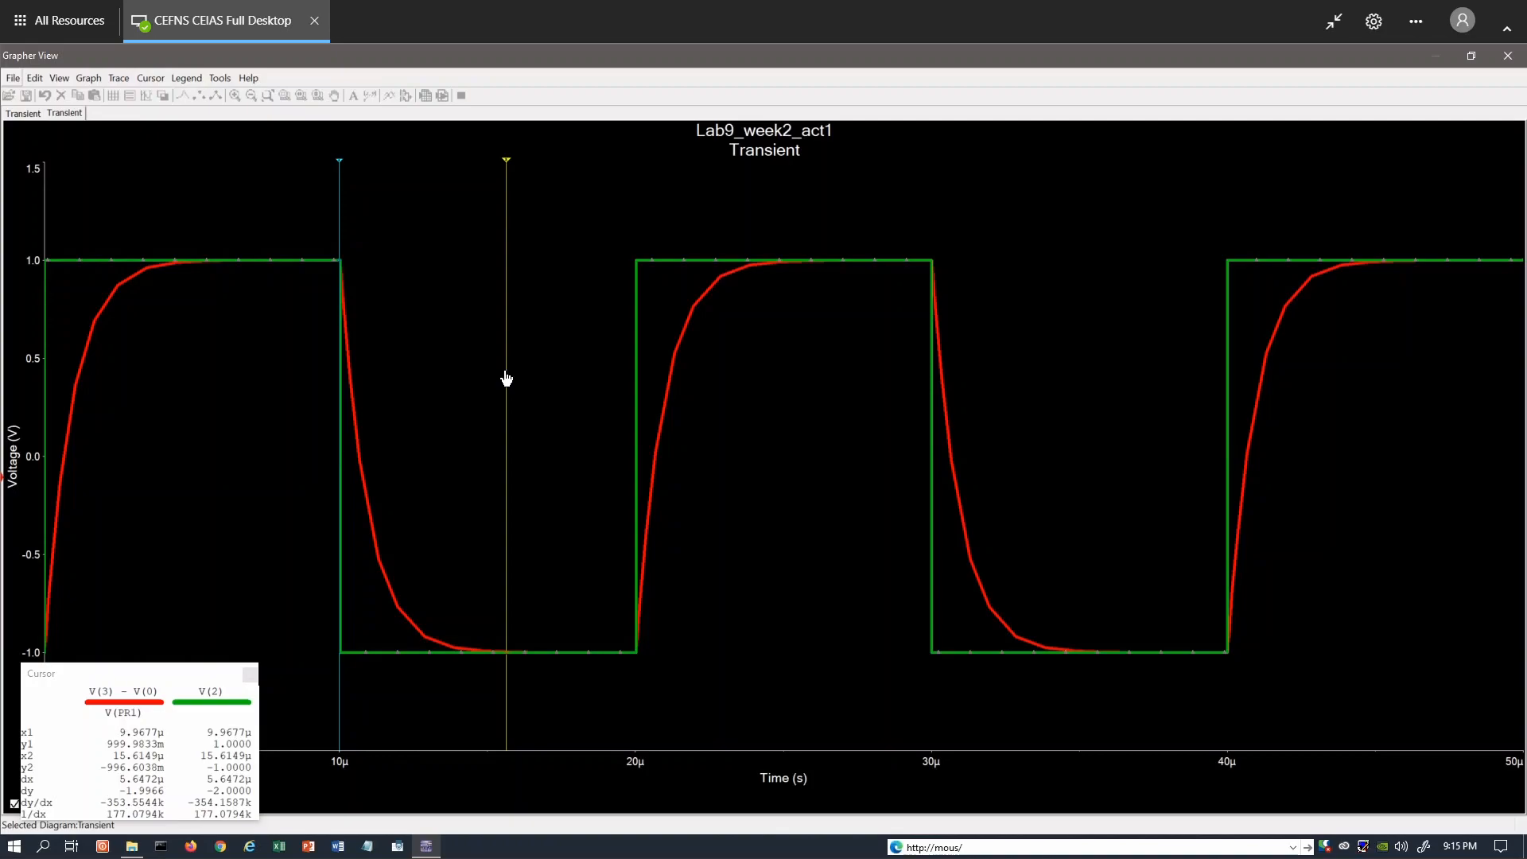
{"action": "left_click", "coordinate": [506, 378]}
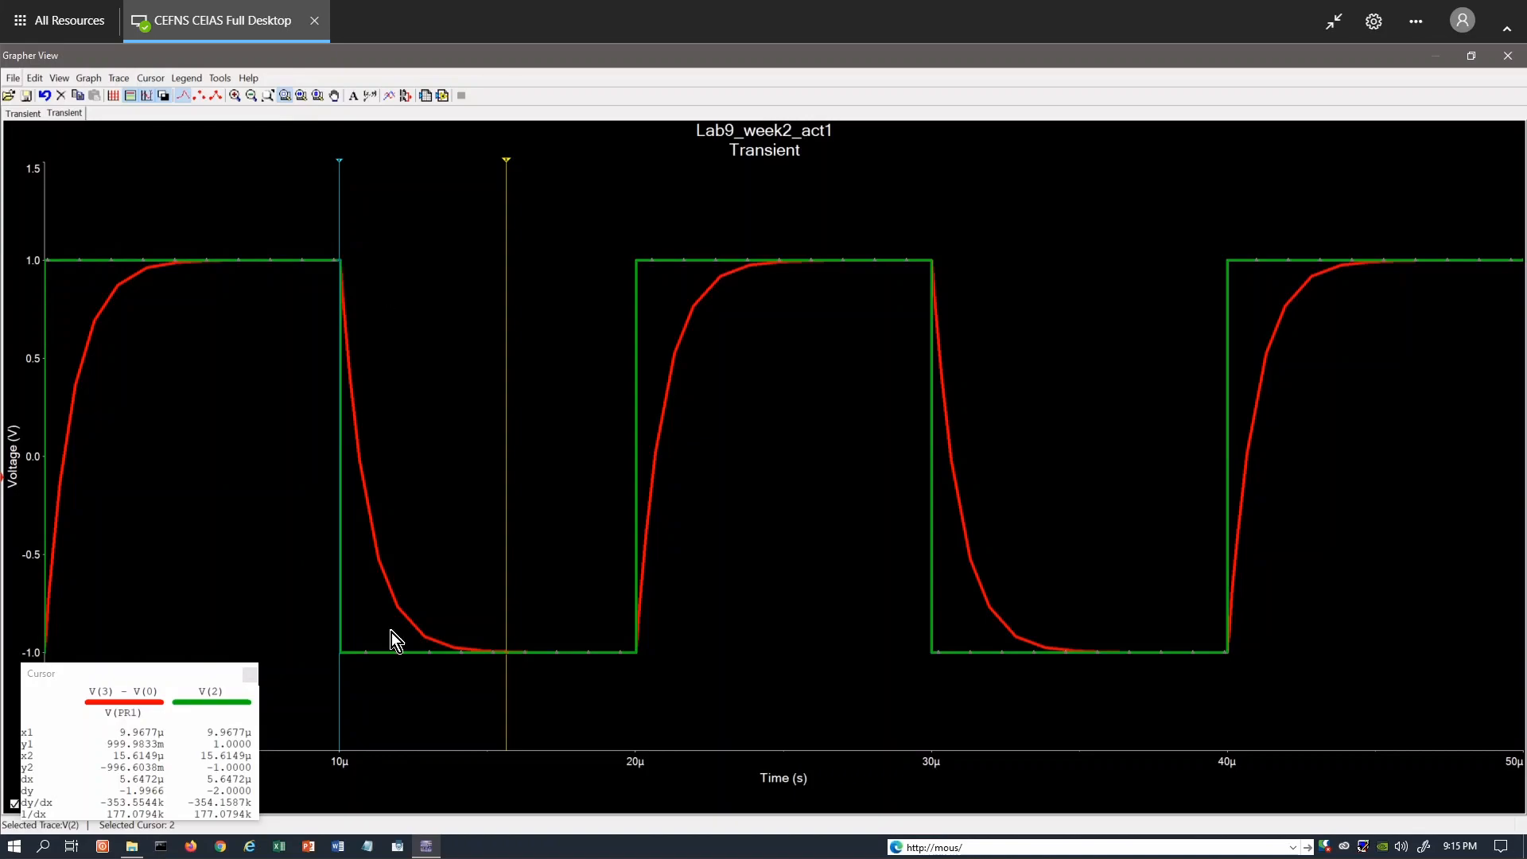
{"action": "left_click_drag", "start_coordinate": [142, 674], "coordinate": [201, 476]}
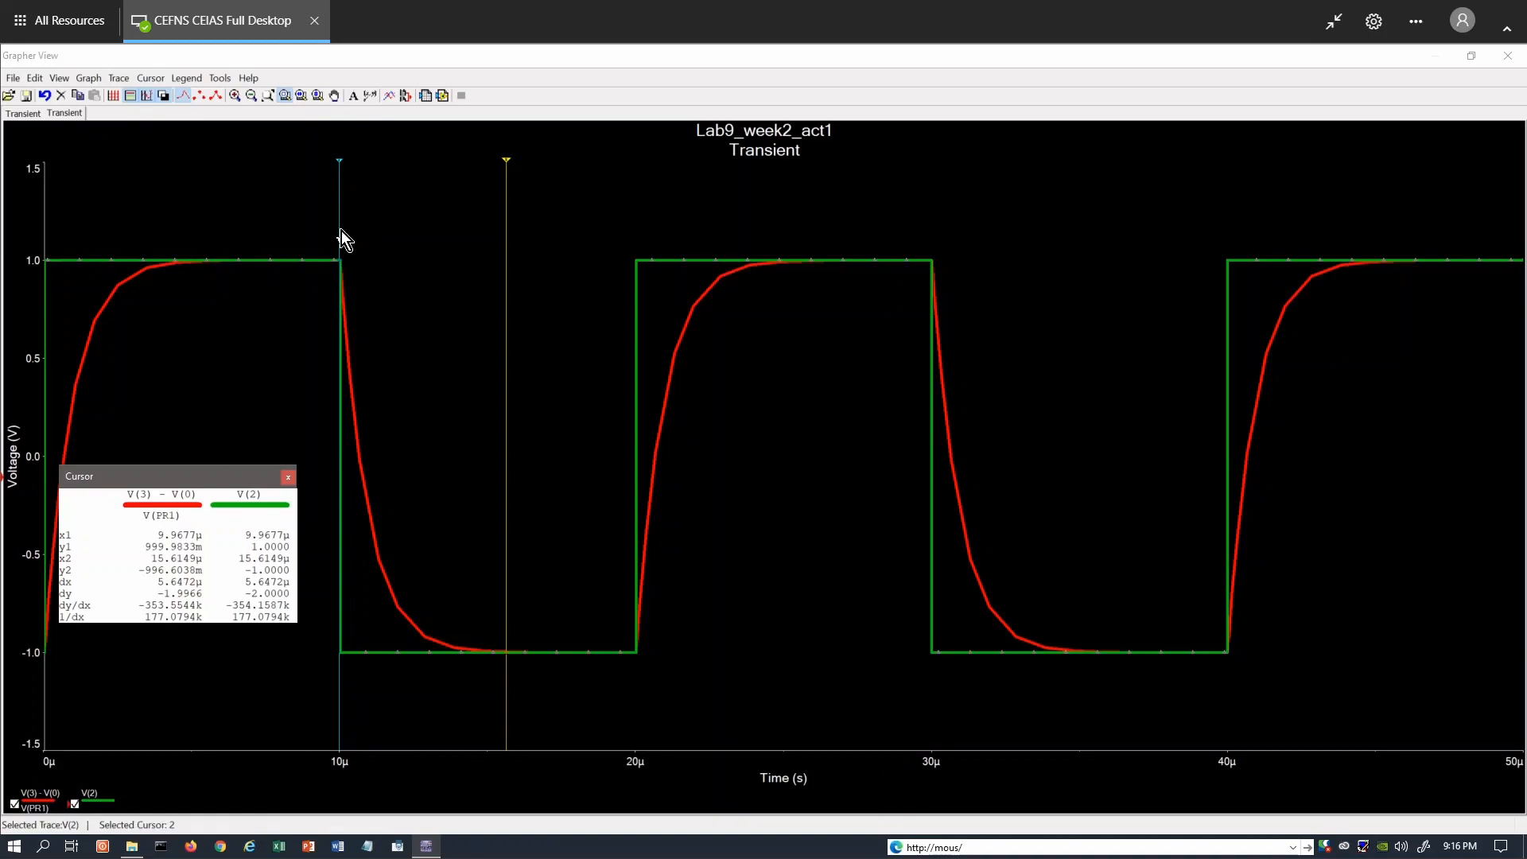
{"action": "left_click_drag", "start_coordinate": [341, 231], "coordinate": [404, 250]}
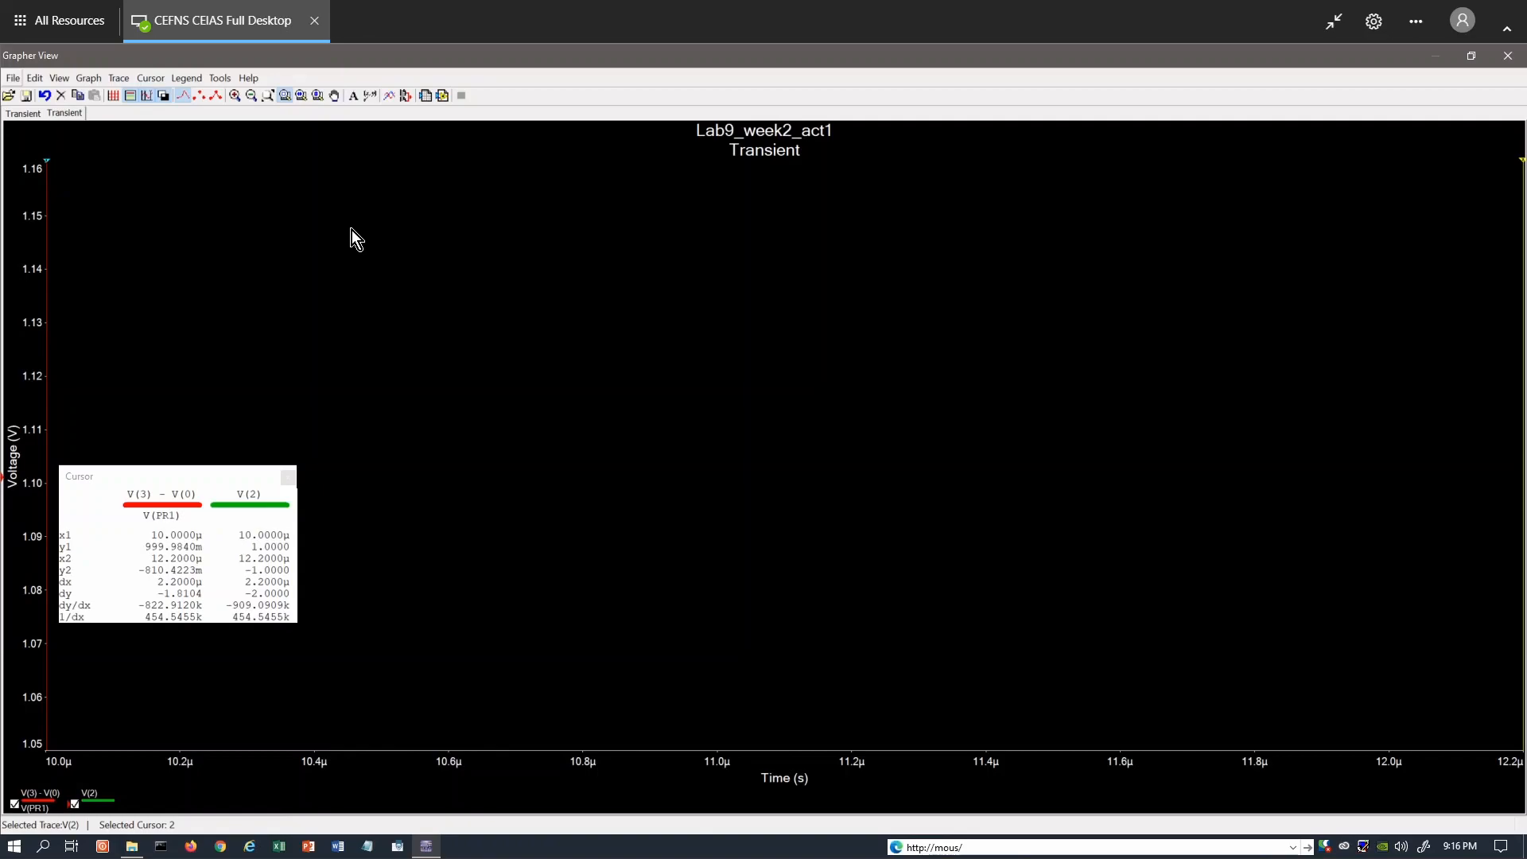
{"action": "key", "text": "ctrl+z"}
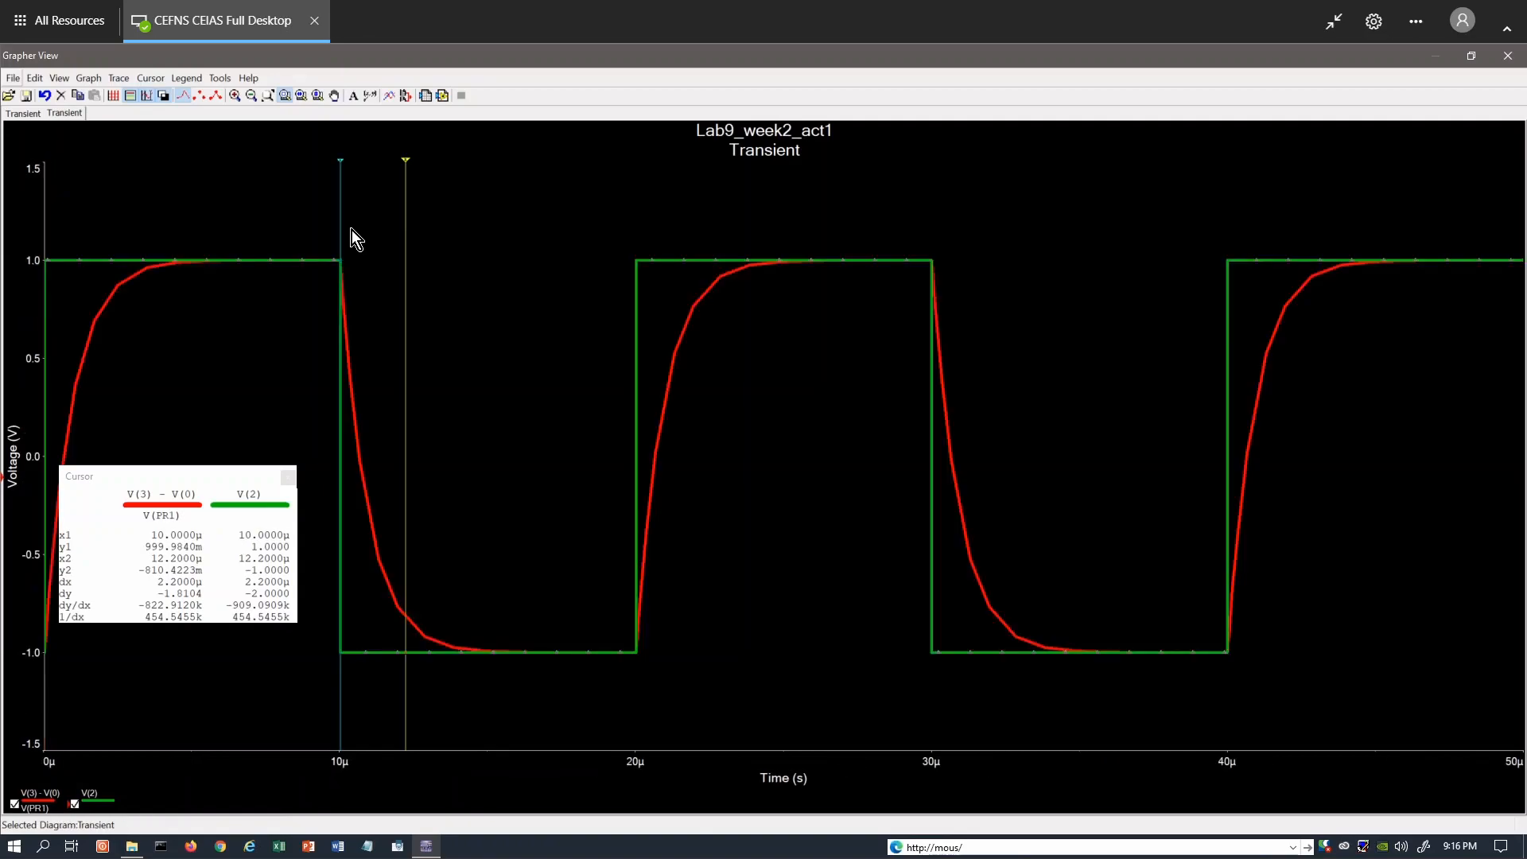
{"action": "left_click", "coordinate": [343, 236]}
{"action": "left_click_drag", "start_coordinate": [344, 237], "coordinate": [636, 305]}
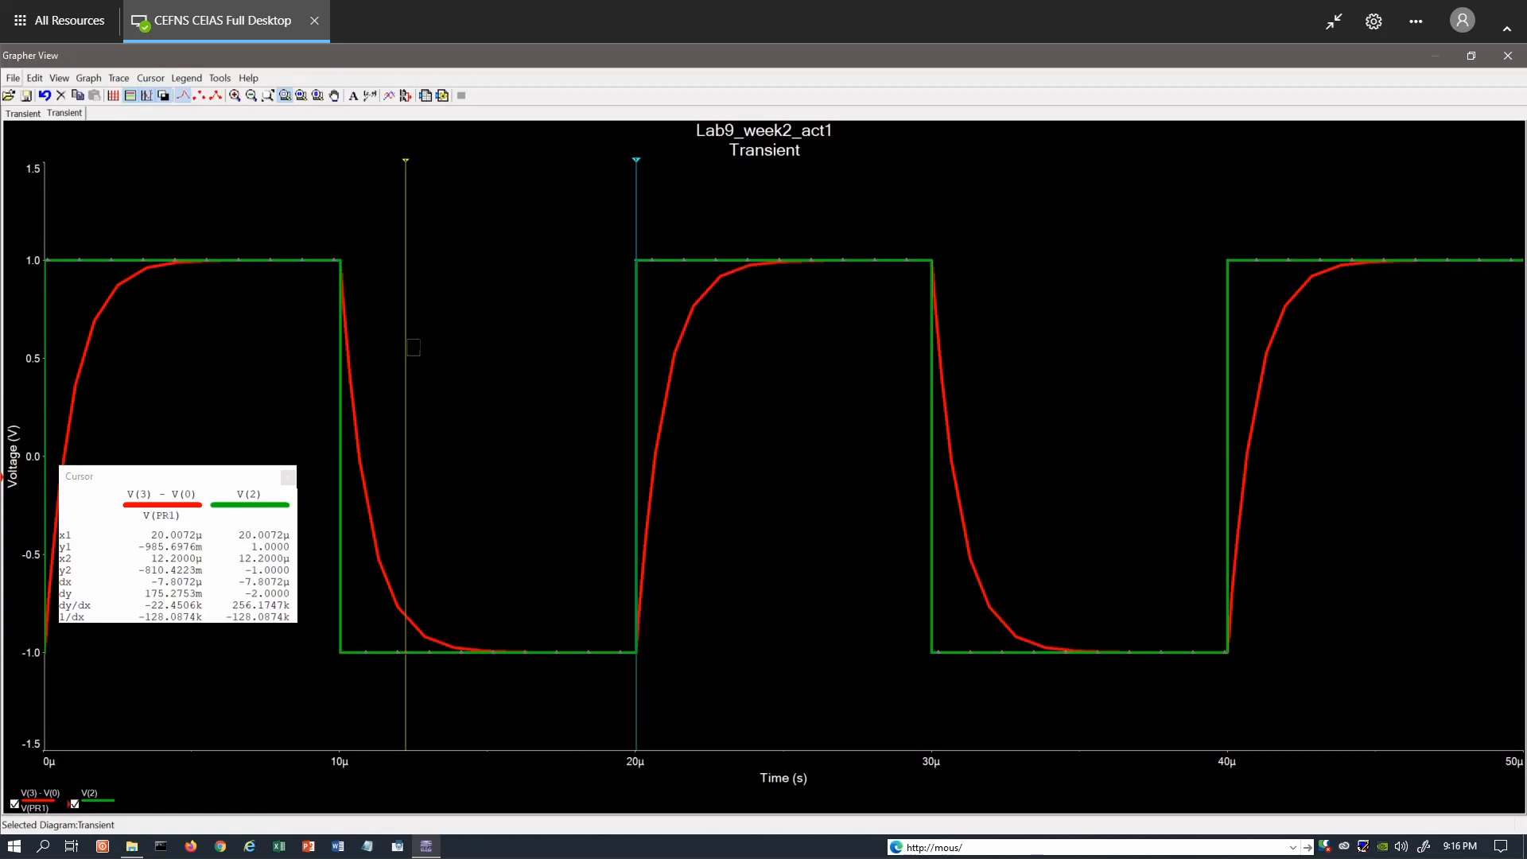
{"action": "left_click_drag", "start_coordinate": [420, 355], "coordinate": [421, 356]}
{"action": "key", "text": "ctrl+z"}
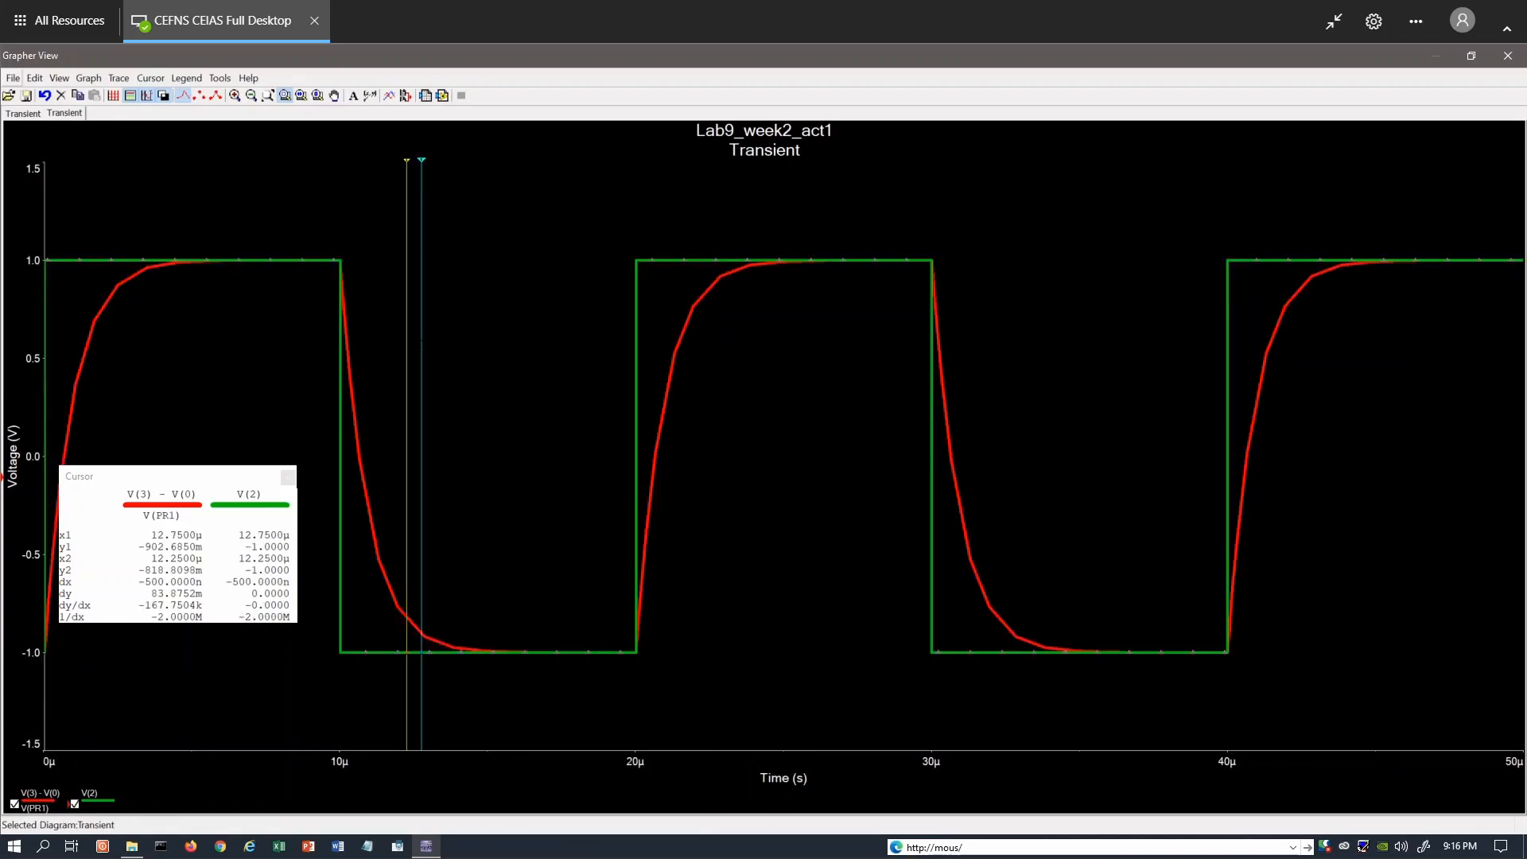
Measure the second charging curve with cursor 2 at about 25.1 µs and cursor 1 on the rising edge at about 20.0 µs.
{"action": "left_click", "coordinate": [408, 380]}
{"action": "left_click_drag", "start_coordinate": [408, 170], "coordinate": [410, 171]}
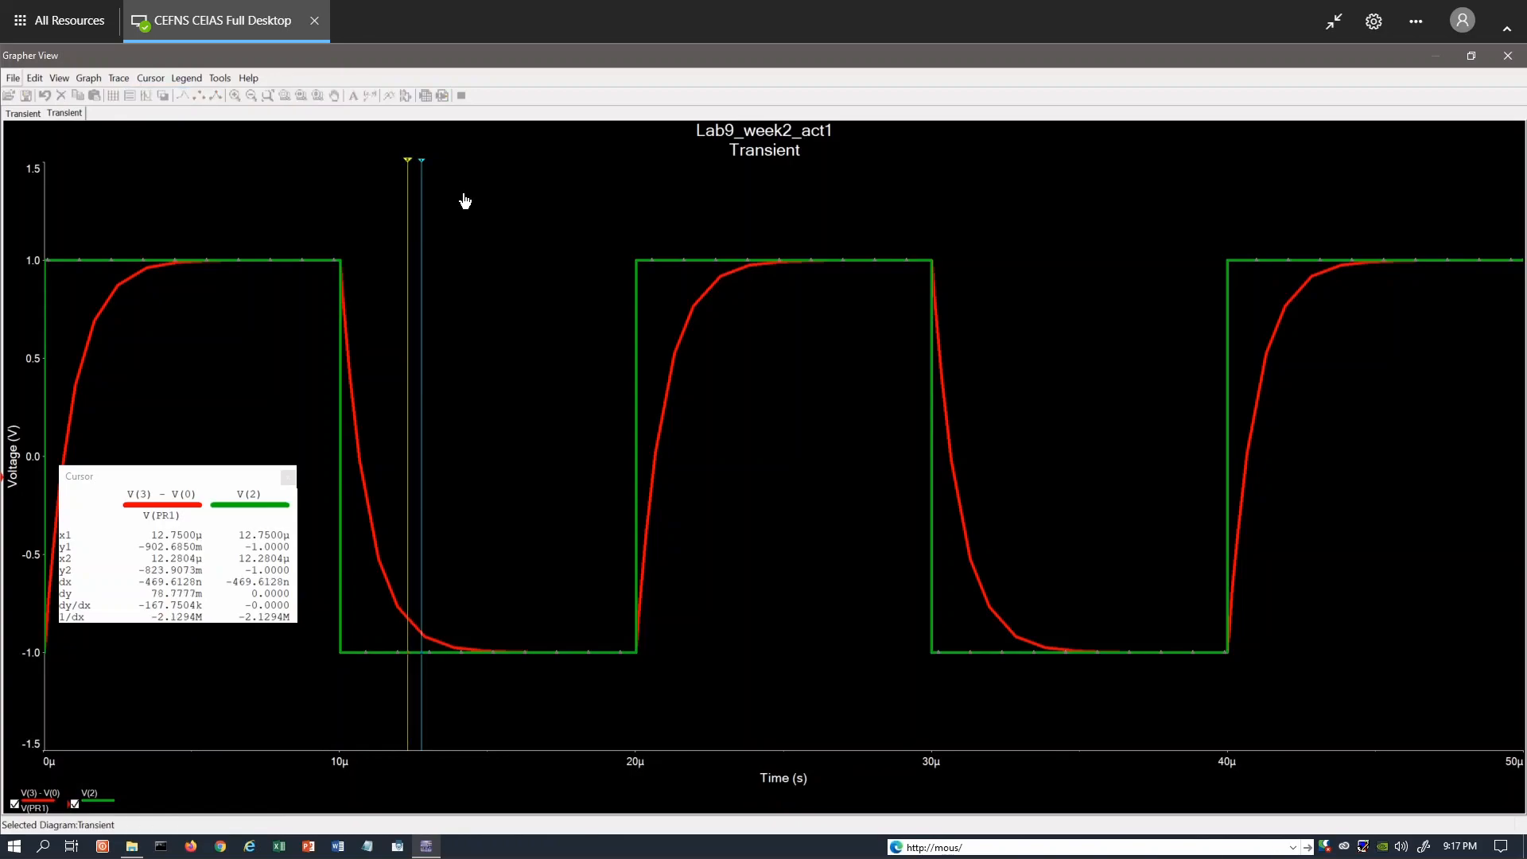
{"action": "left_click_drag", "start_coordinate": [408, 203], "coordinate": [724, 307]}
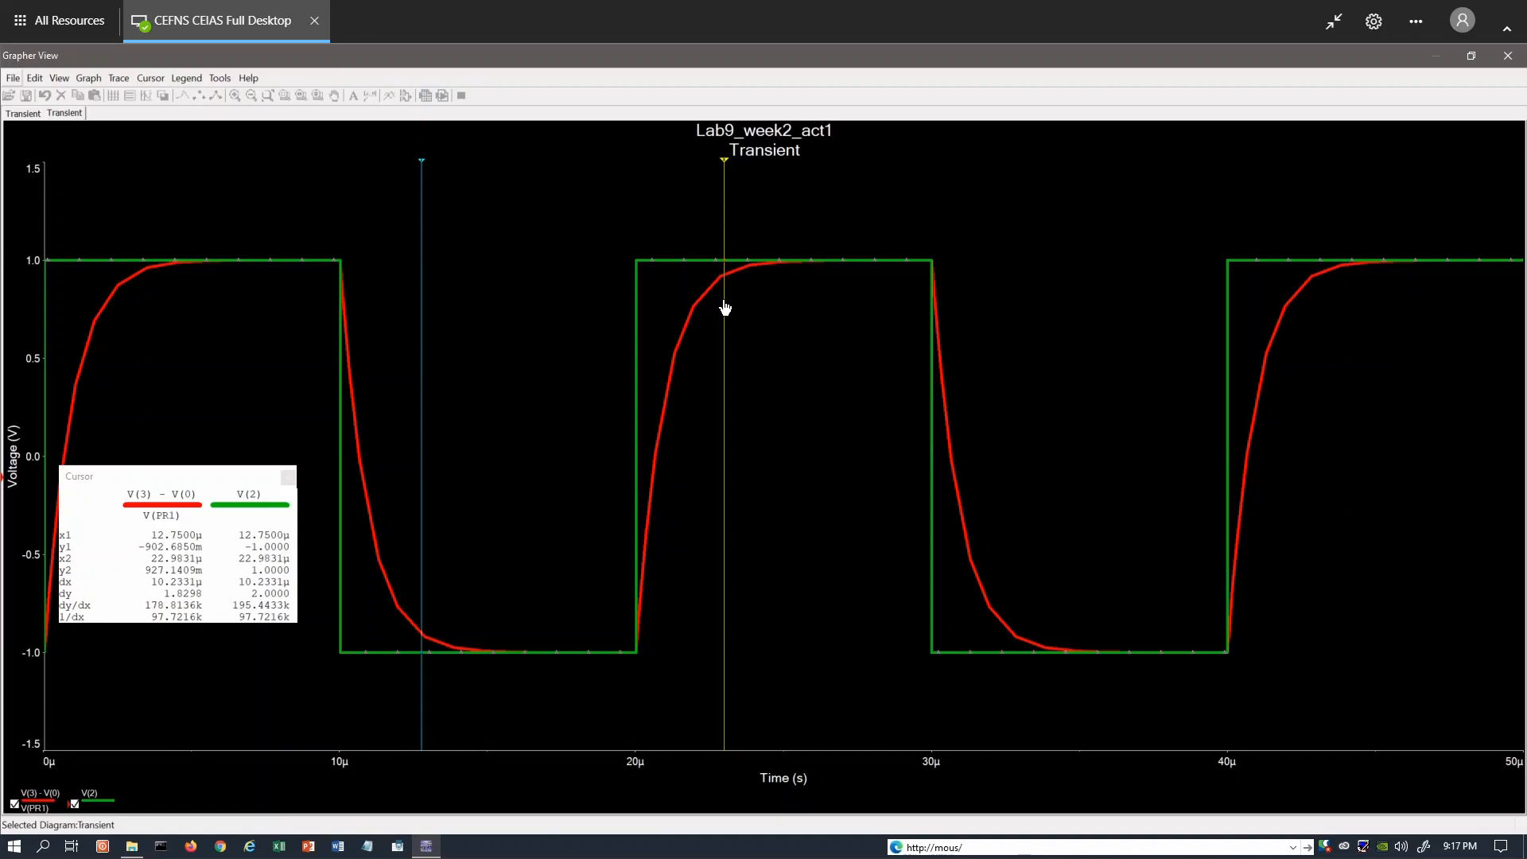
{"action": "left_click_drag", "start_coordinate": [724, 308], "coordinate": [789, 318]}
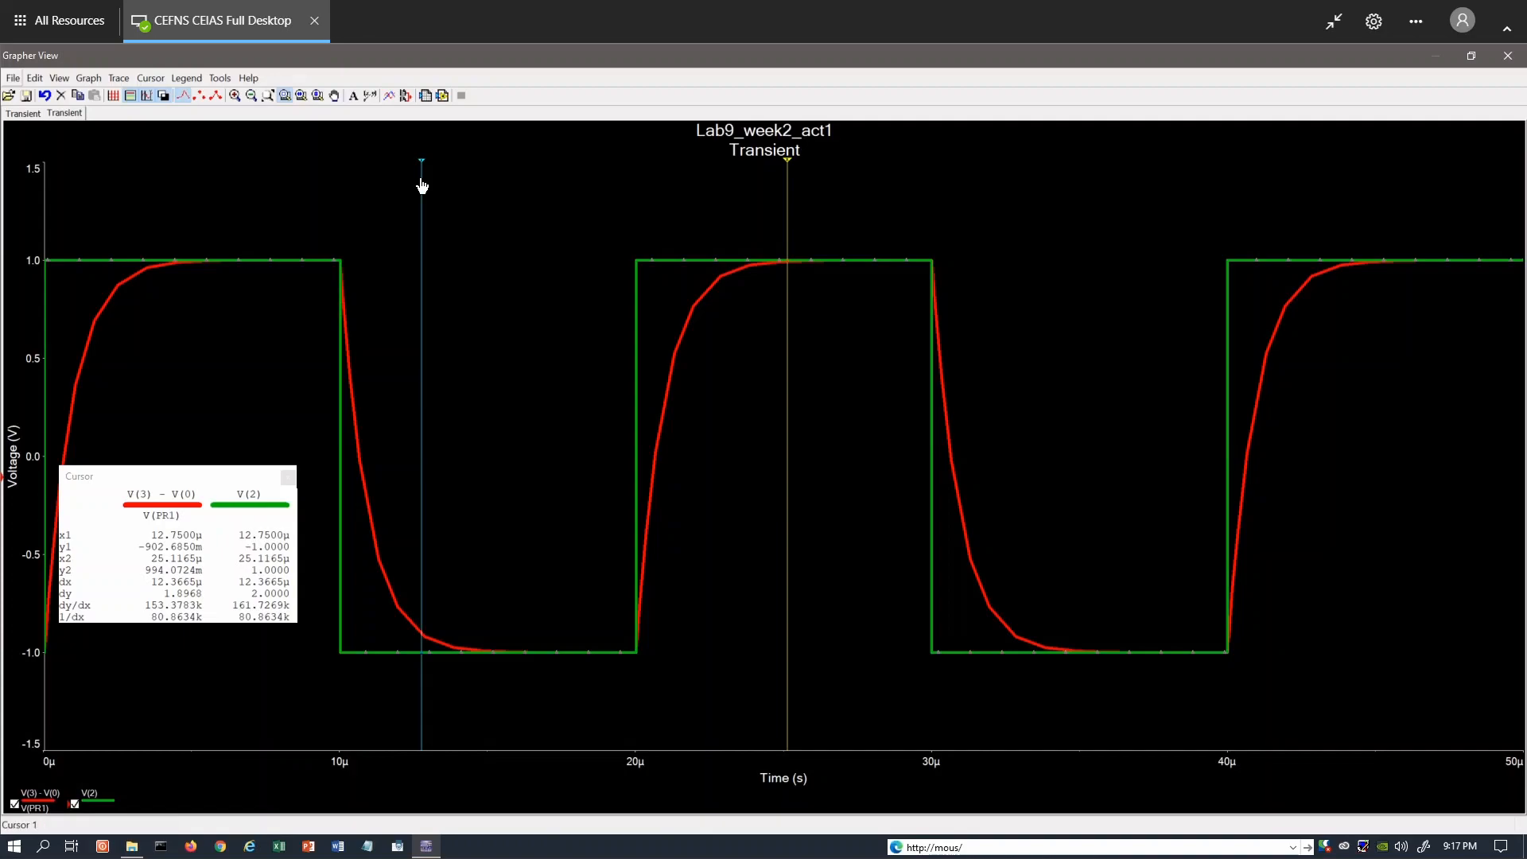
{"action": "left_click_drag", "start_coordinate": [422, 186], "coordinate": [661, 238]}
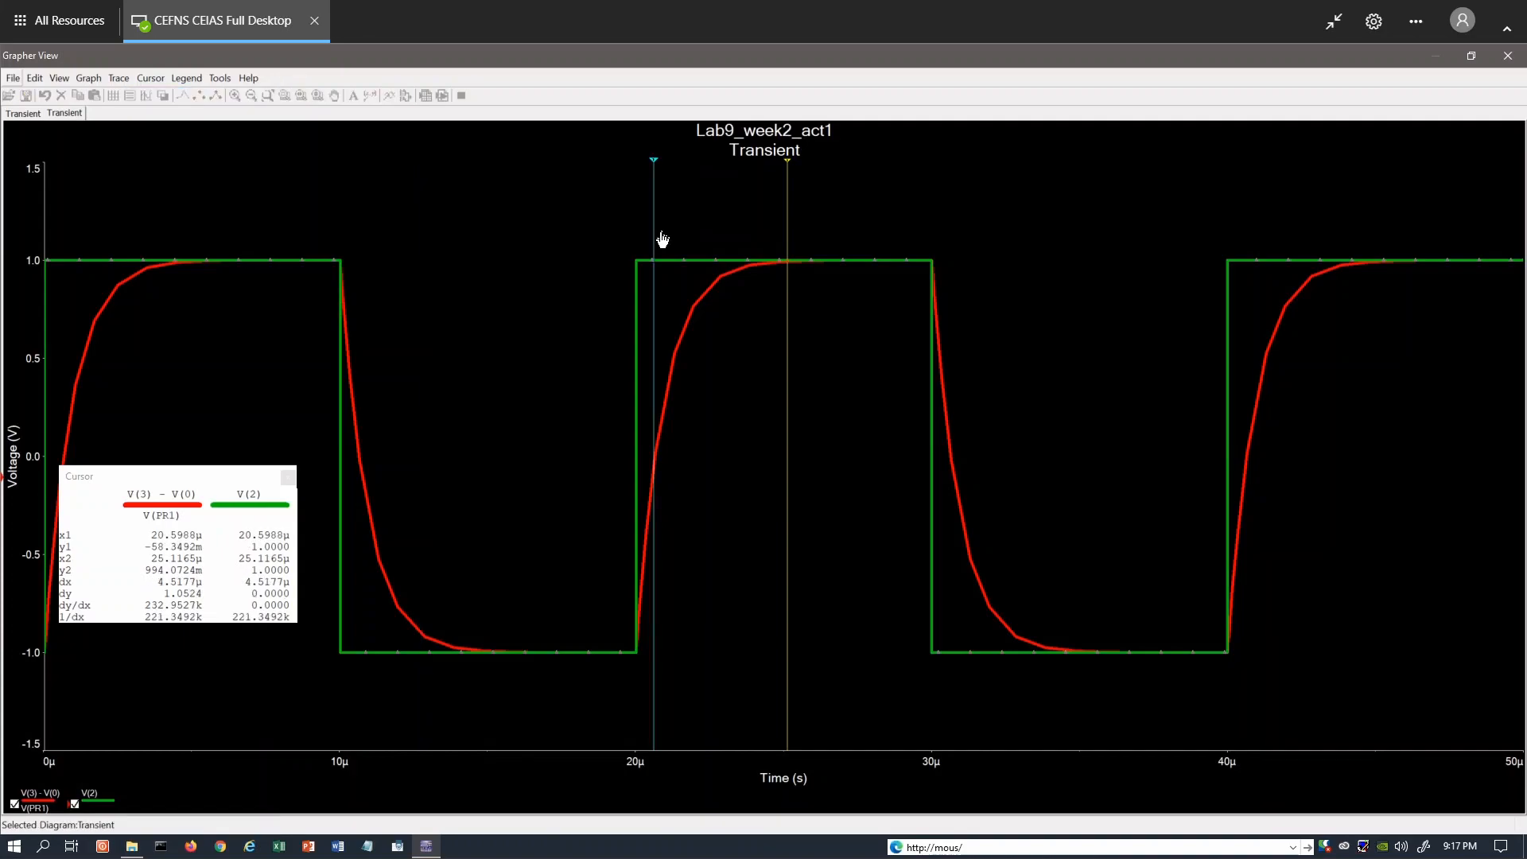
{"action": "left_click_drag", "start_coordinate": [661, 238], "coordinate": [637, 259]}
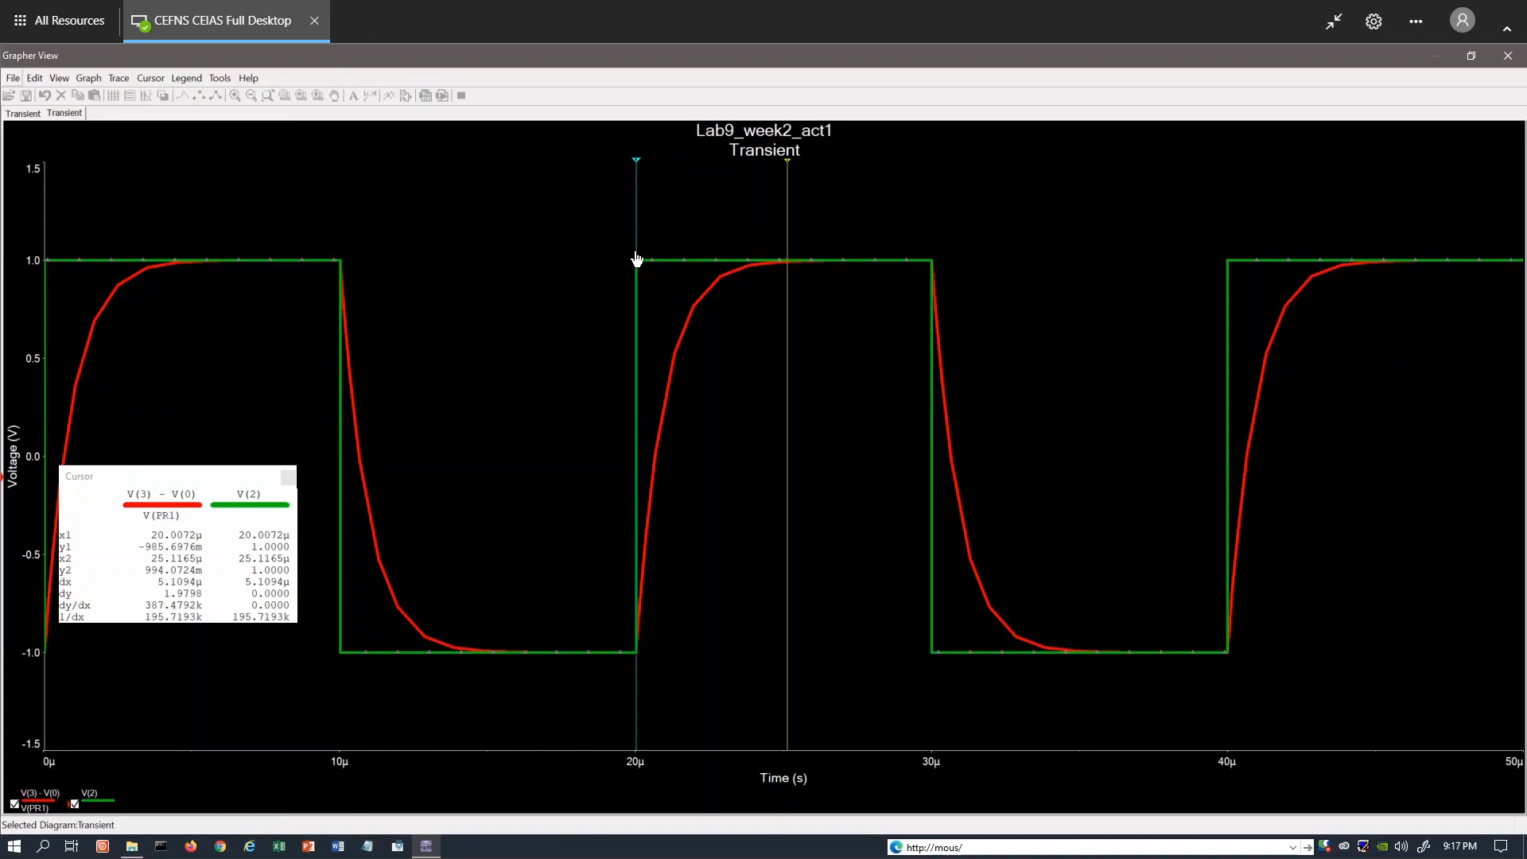